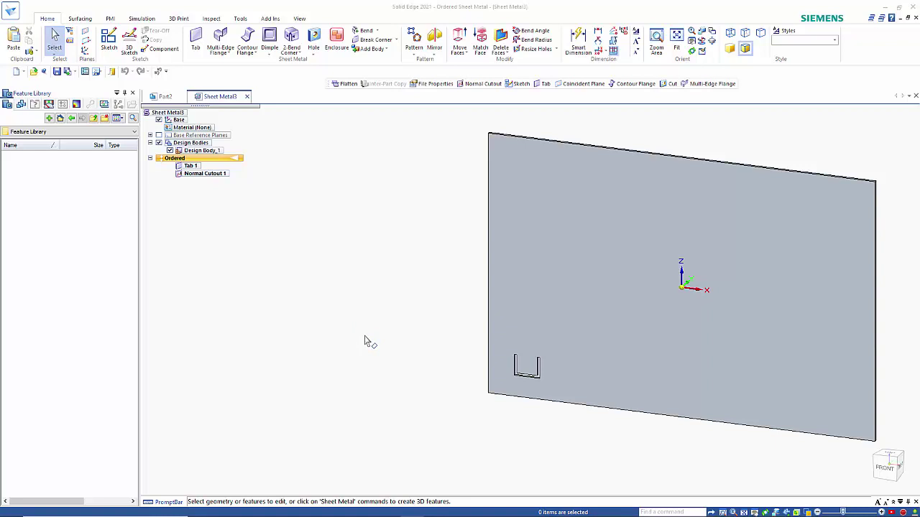
Inspect the profile and position dimensions of the U-shaped Normal Cutout 1 with Dynamic Edit
click(211, 177)
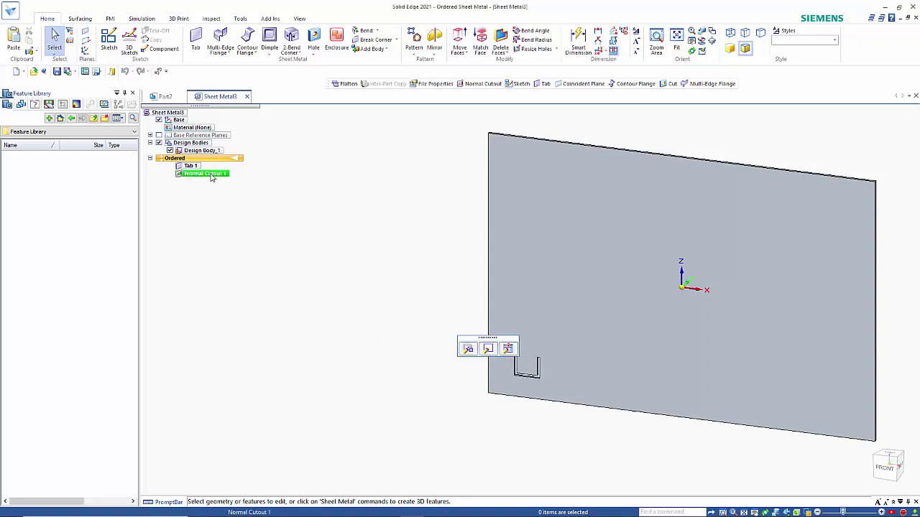
click(508, 349)
scroll(542, 404, up, 3)
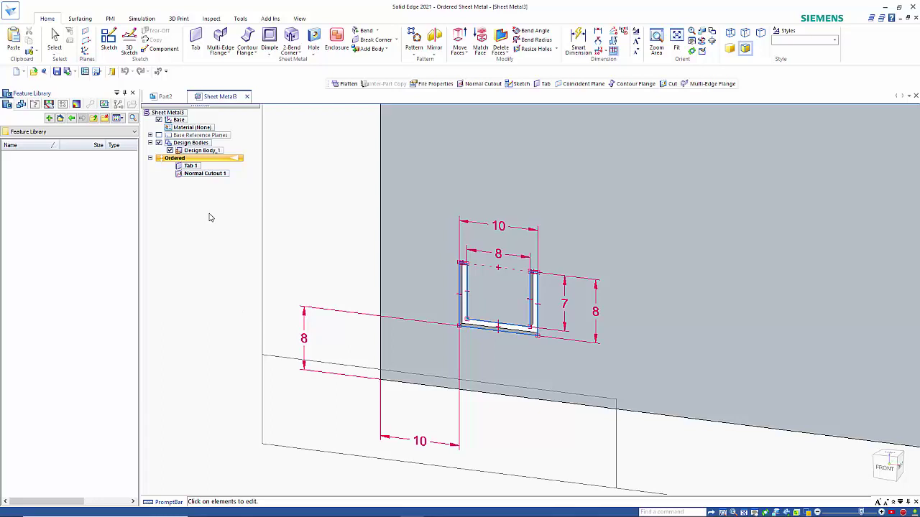
key(Escape)
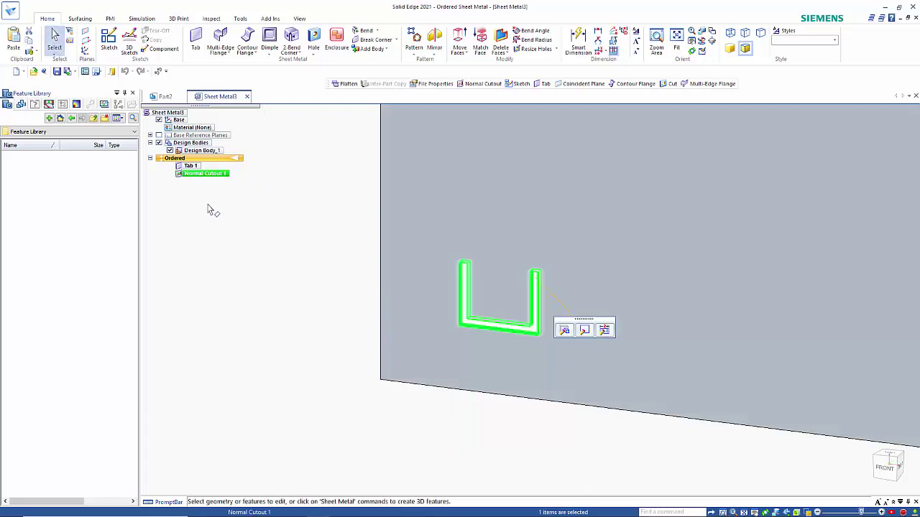
Copy Normal Cutout 1 and paste it into the Feature Library, reviewing and closing its feature set information
right_click(202, 177)
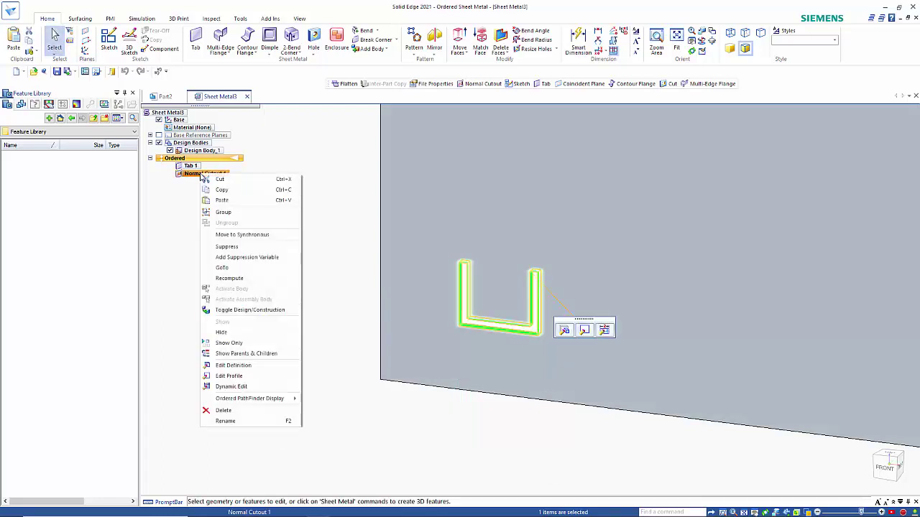
click(204, 197)
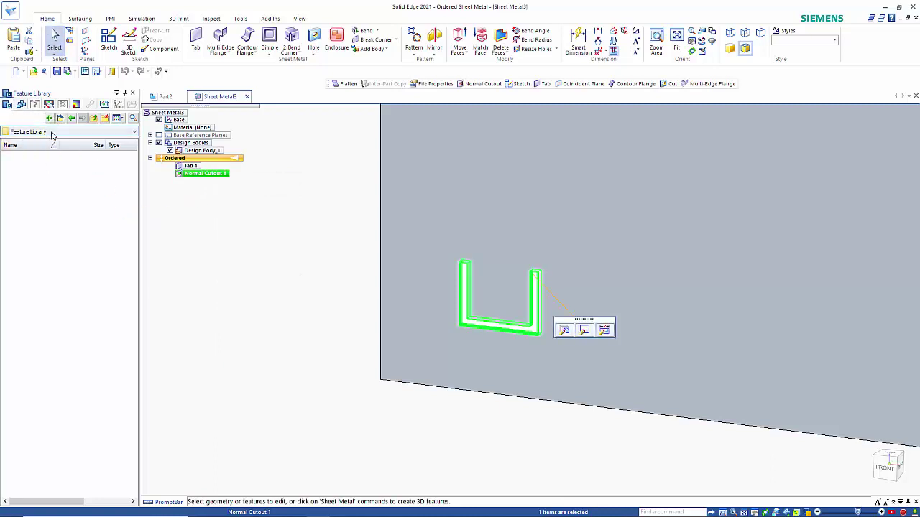
right_click(63, 201)
click(85, 251)
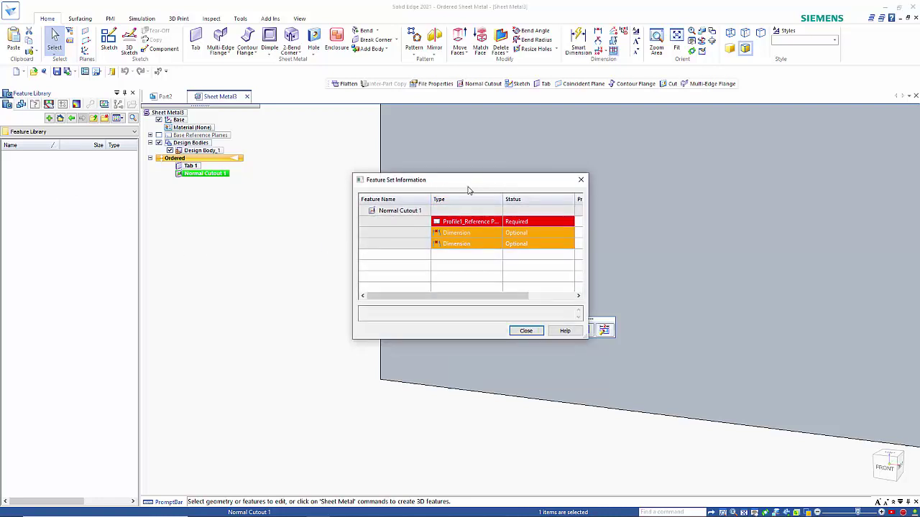
drag(468, 190, 228, 210)
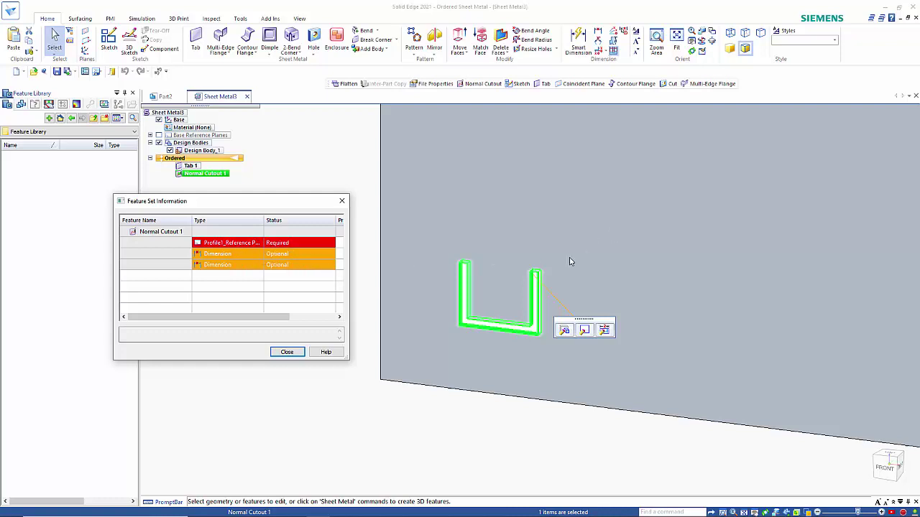
click(288, 352)
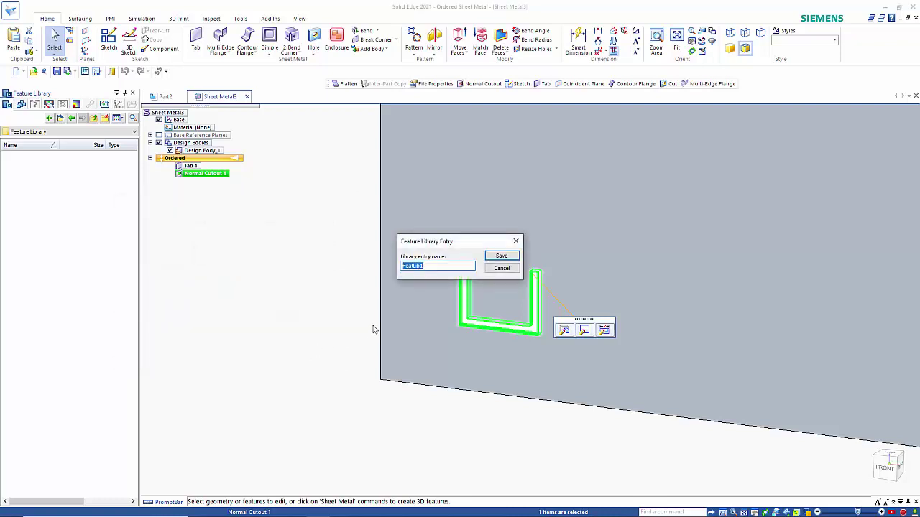
Save the library entry as "Bolt hole and Bore" and clear the cutout selection
text(Bolt hole and Bore)
key(Return)
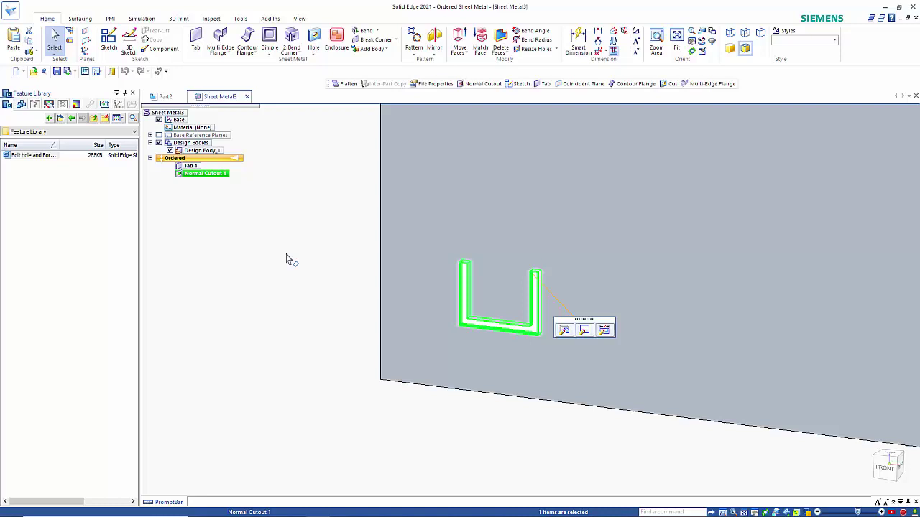
click(55, 156)
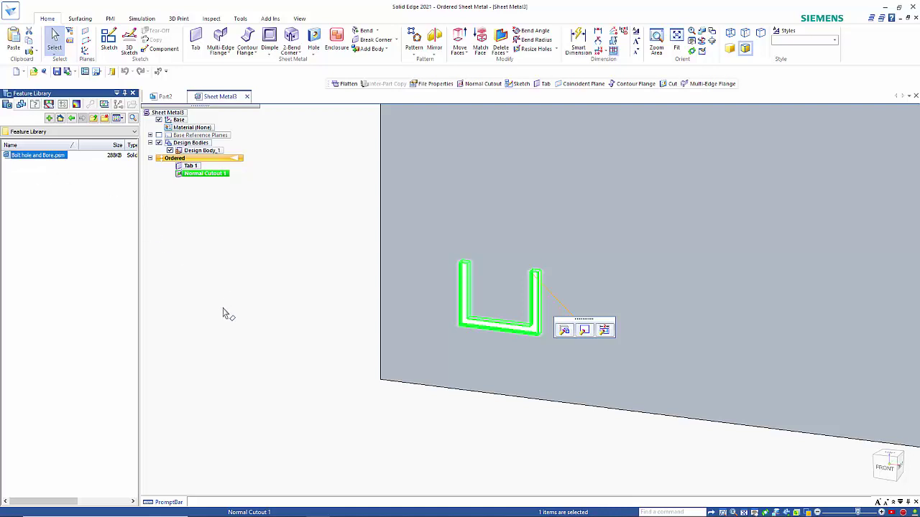
scroll(223, 308, down, 3)
click(220, 266)
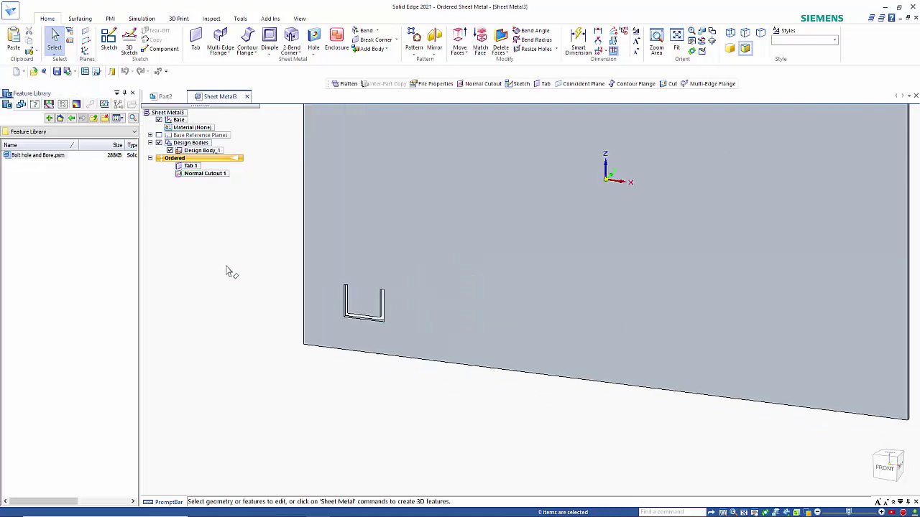
Place the Bolt hole and Bore library entry on the plate's front face near its upper-left corner, oriented with the U opening downward
click(7, 156)
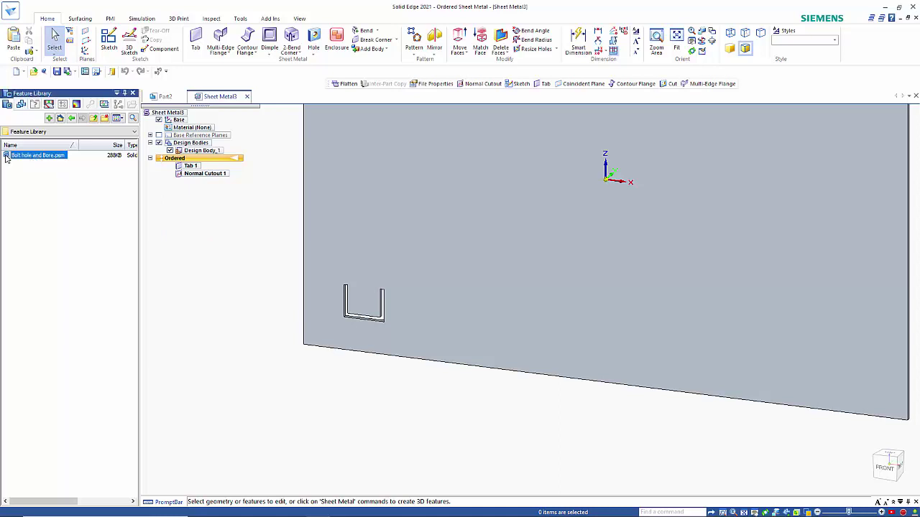
drag(6, 158, 103, 204)
drag(532, 273, 532, 273)
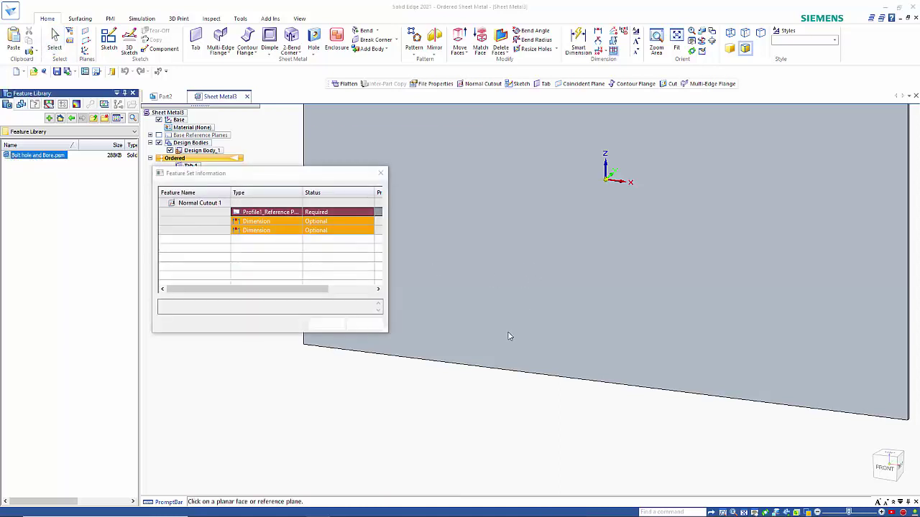
drag(318, 191, 239, 206)
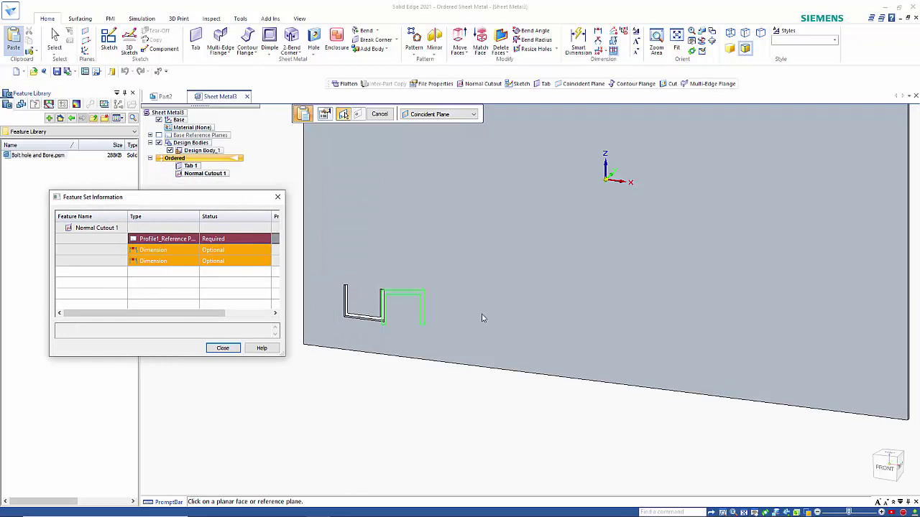
scroll(529, 319, down, 2)
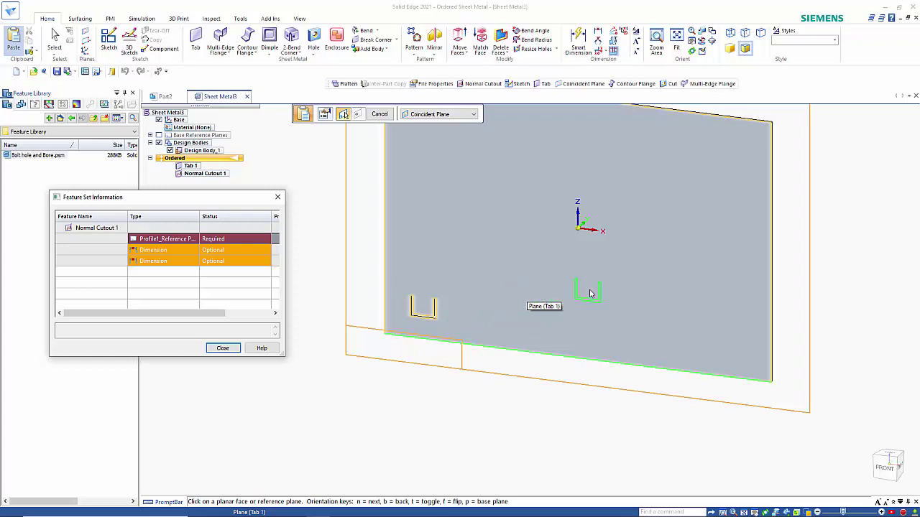
key(n)
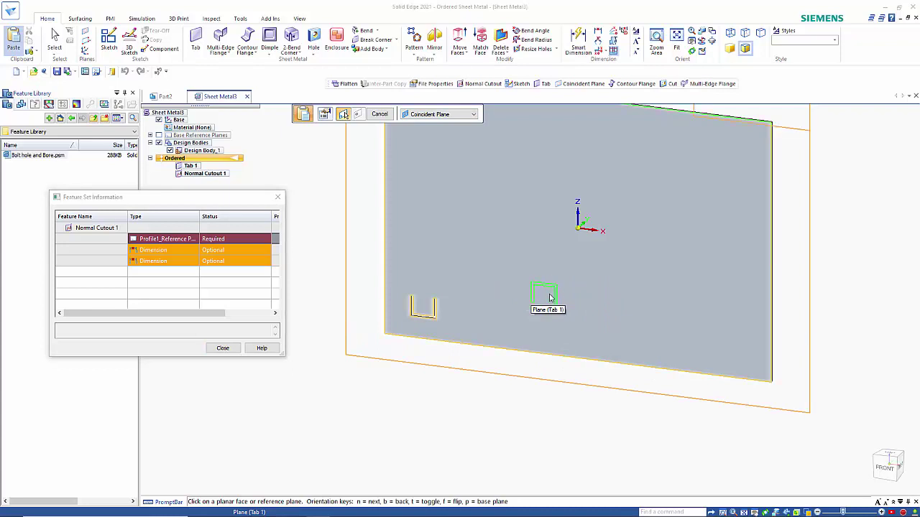
scroll(559, 302, down, 2)
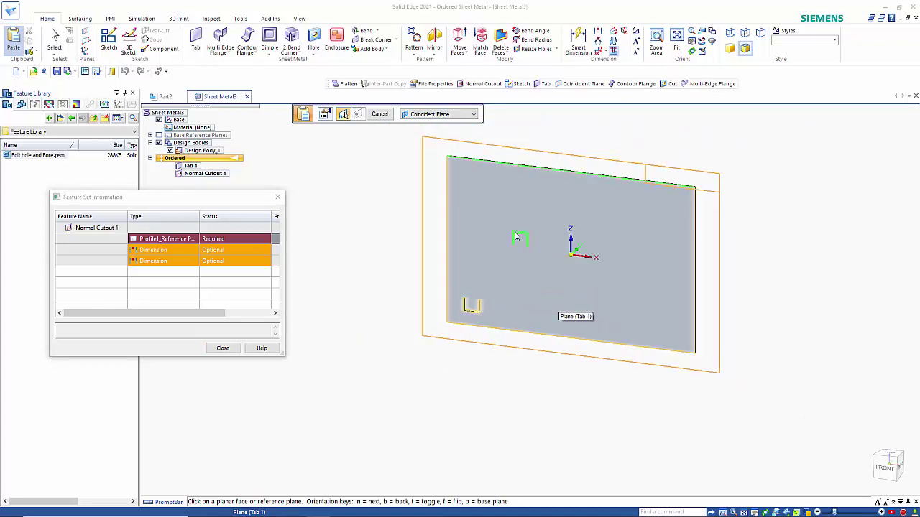
click(476, 186)
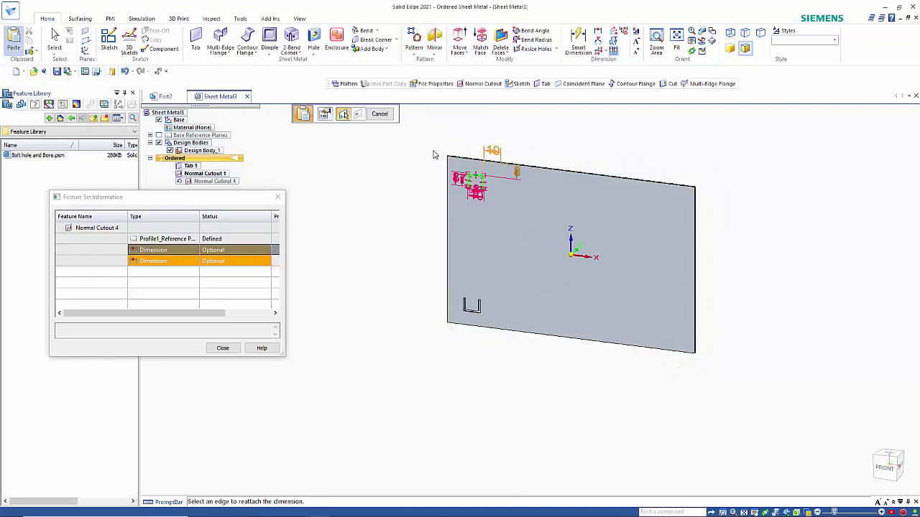
Close the feature set information and end the placement without reattaching the two optional position dimensions
scroll(431, 155, up, 3)
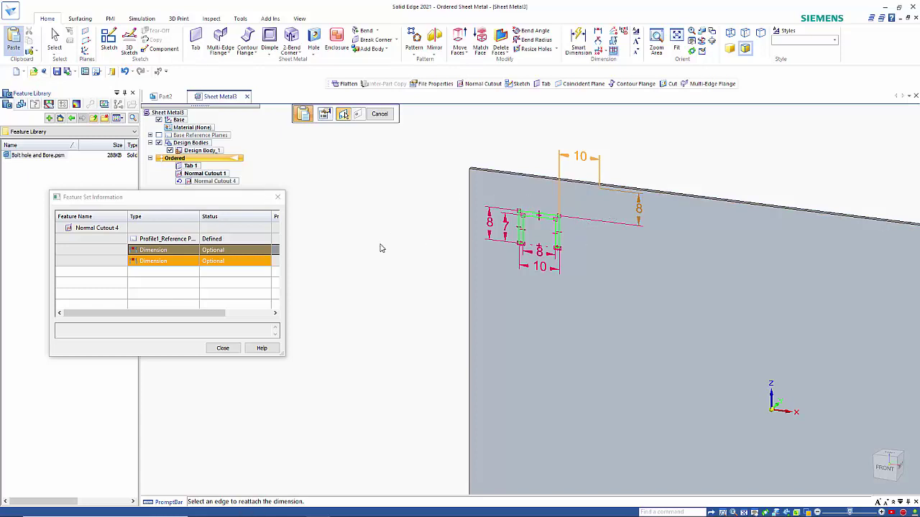
click(223, 348)
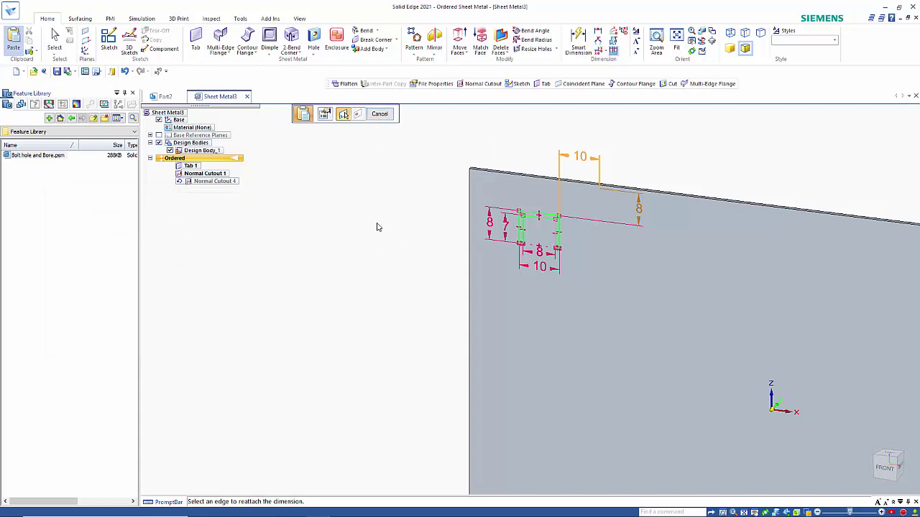
click(379, 113)
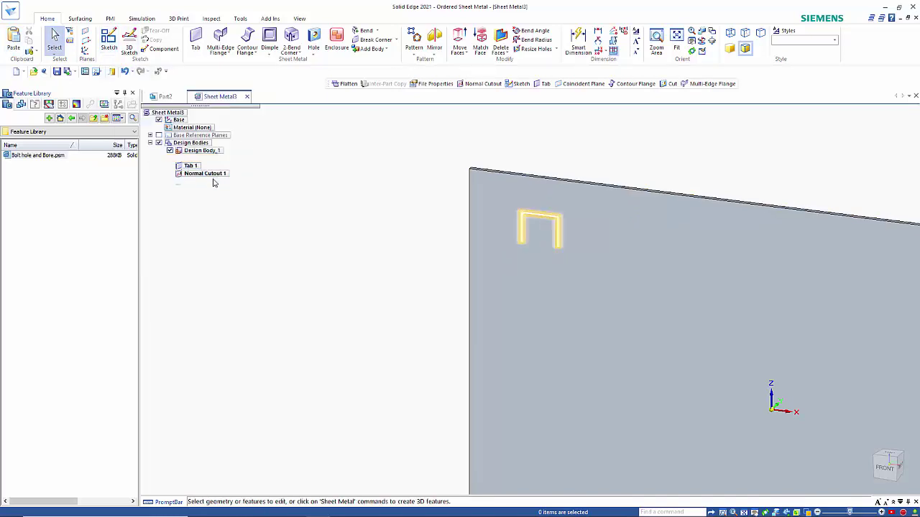
Reattach the new cutout's horizontal position dimension to the plate's upper-left corner and set it to 20 mm
click(212, 183)
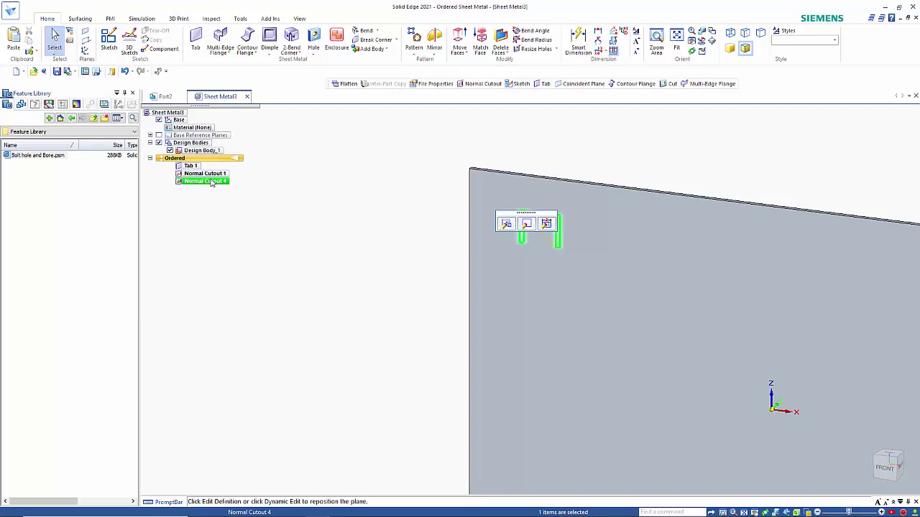
click(546, 223)
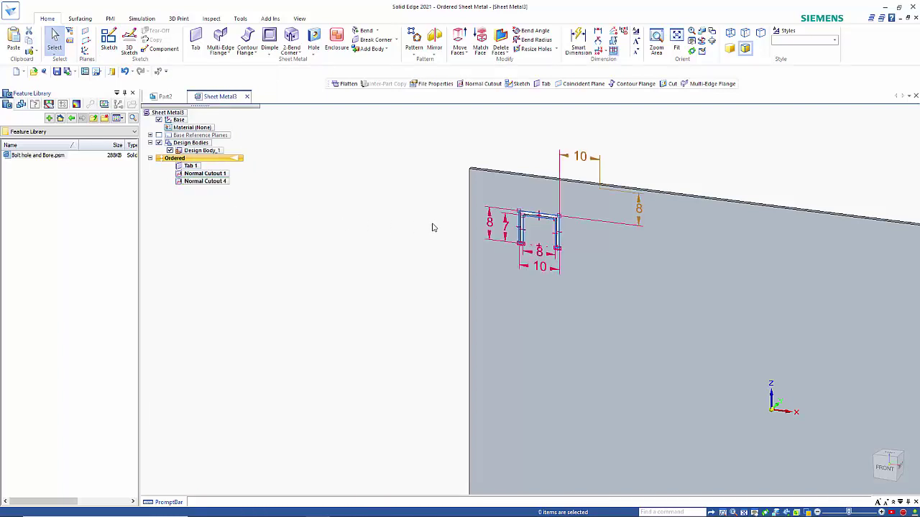
click(600, 184)
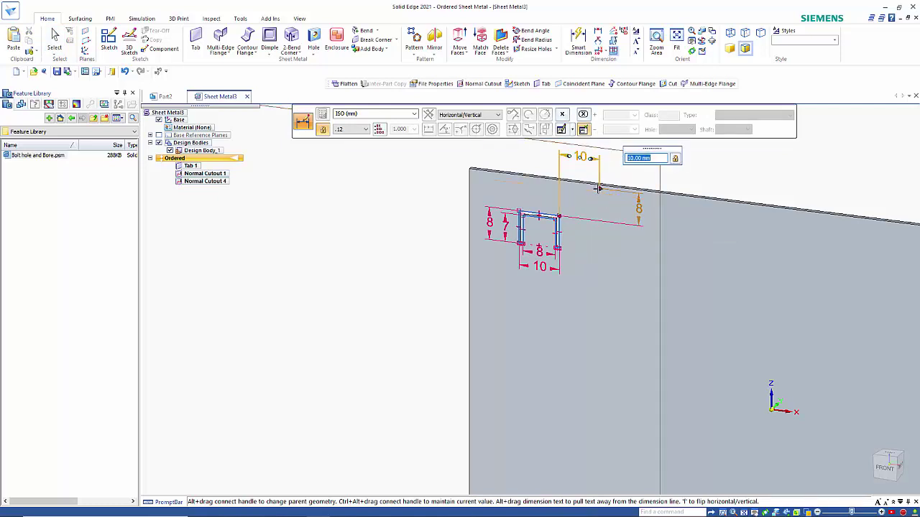
drag(600, 192, 469, 170)
scroll(538, 316, down, 2)
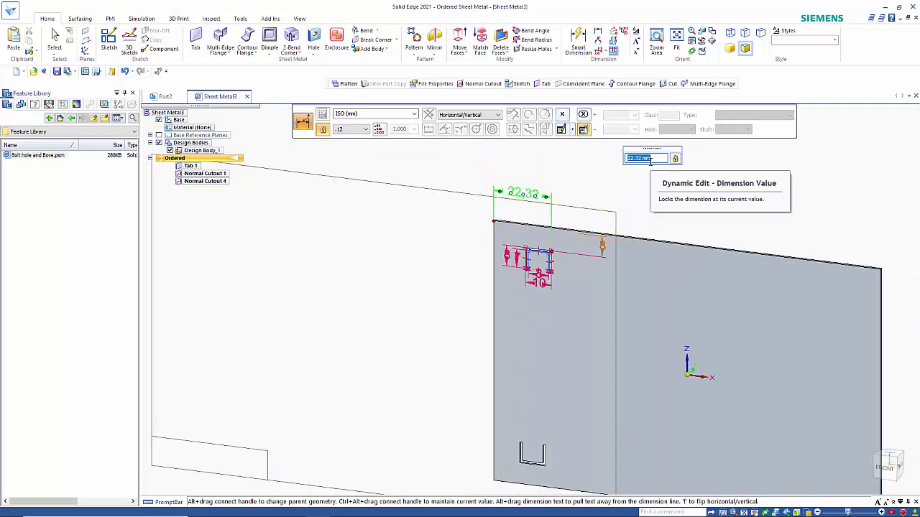
text(20)
key(Return)
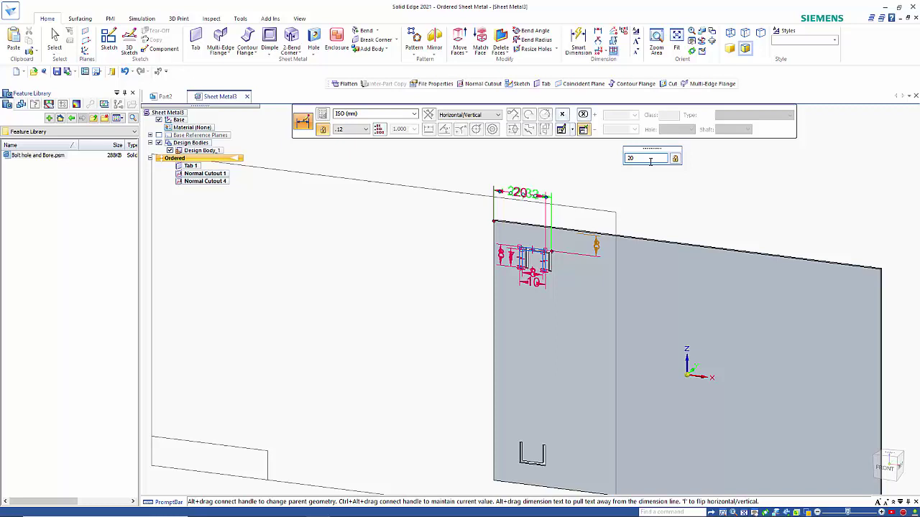
Reattach the new cutout's vertical position dimension to the plate's upper edge, set it to 8 mm, and finish the dynamic edit
click(597, 249)
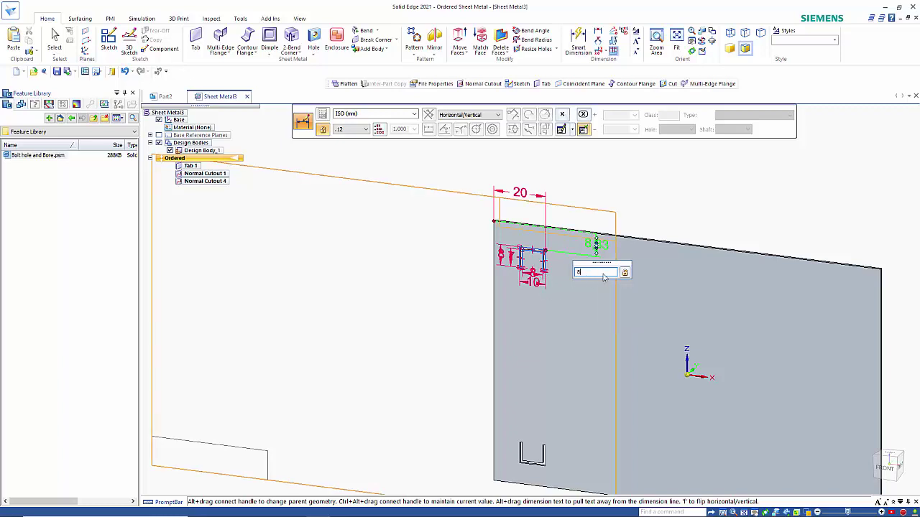
key(Return)
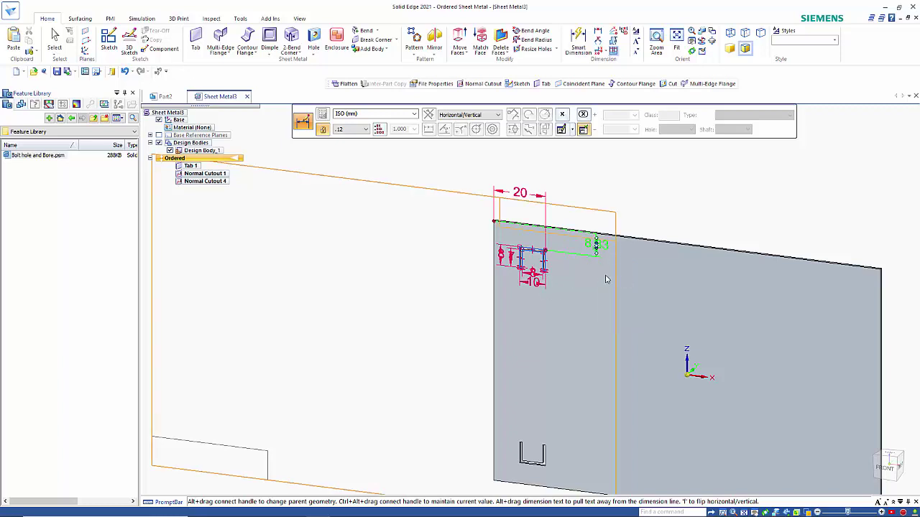
click(647, 220)
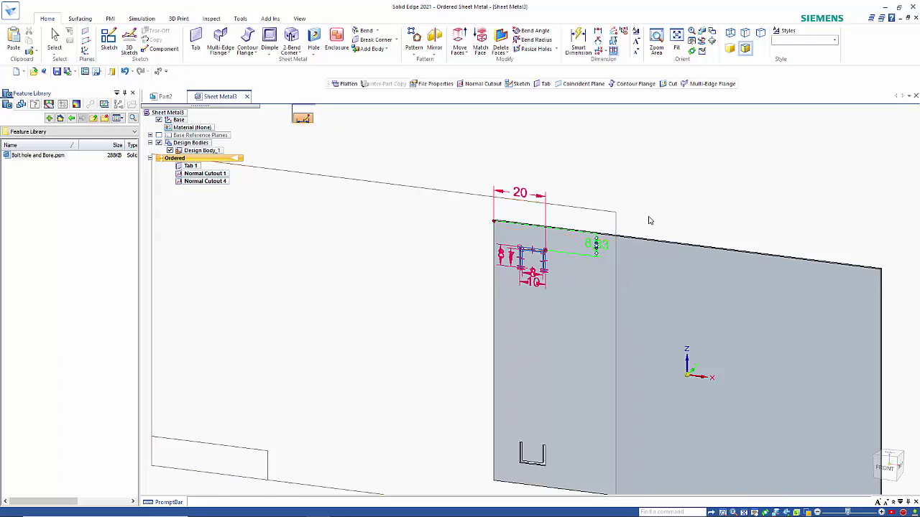
click(608, 245)
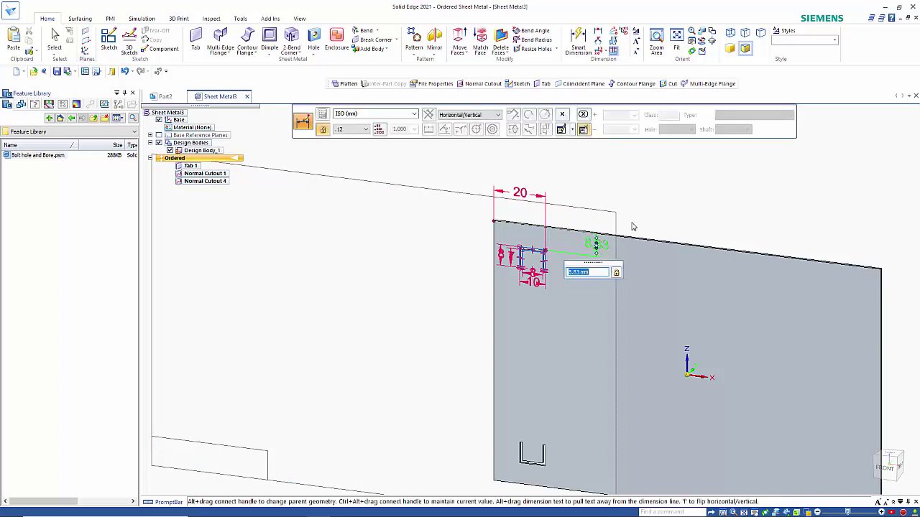
text(8)
key(Return)
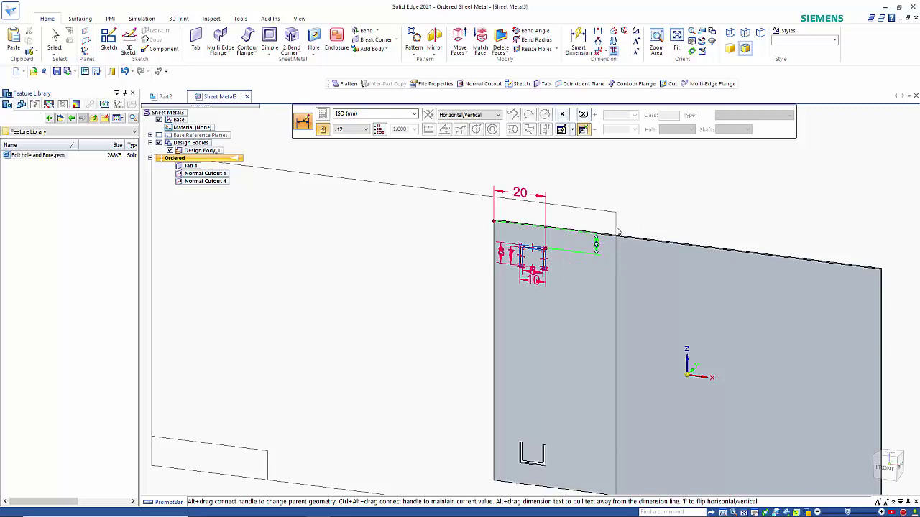
click(406, 283)
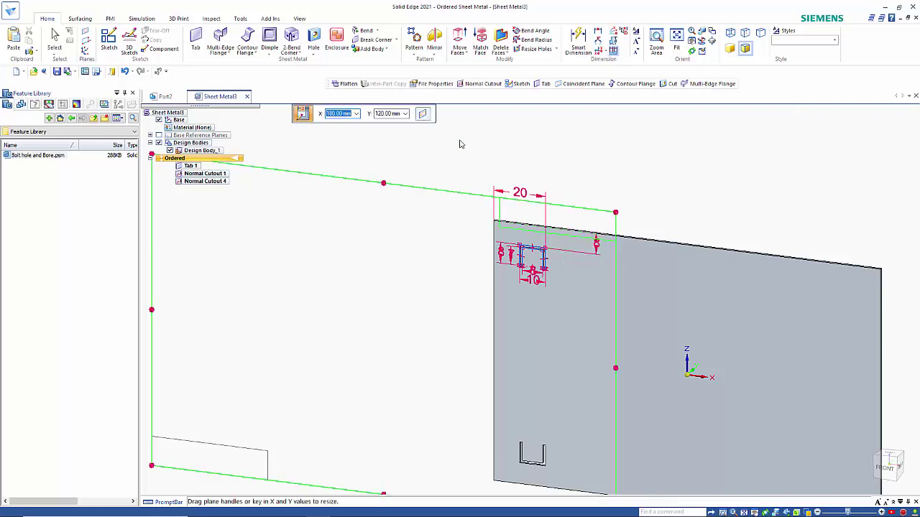
key(Escape)
key(Escape)
key(Escape)
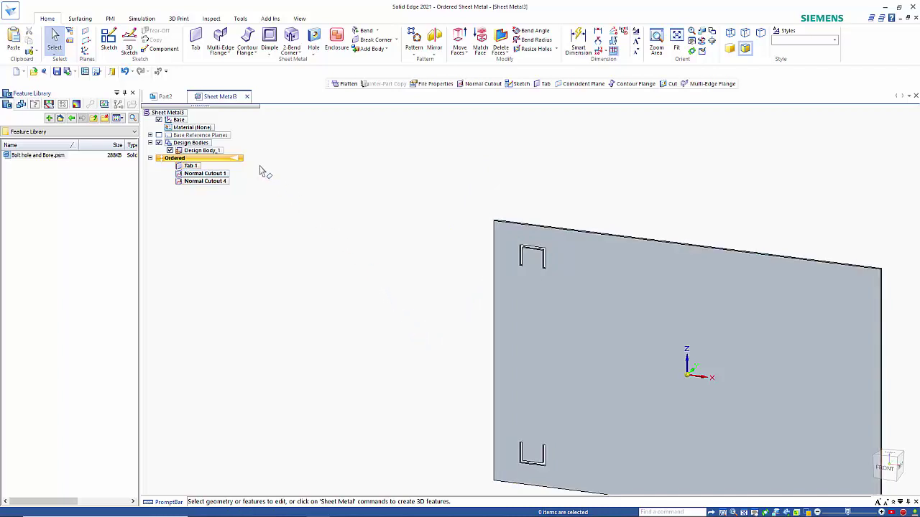
Switch to the Part2 model and examine the profiles of the bolt hole circle and the central bore
click(164, 97)
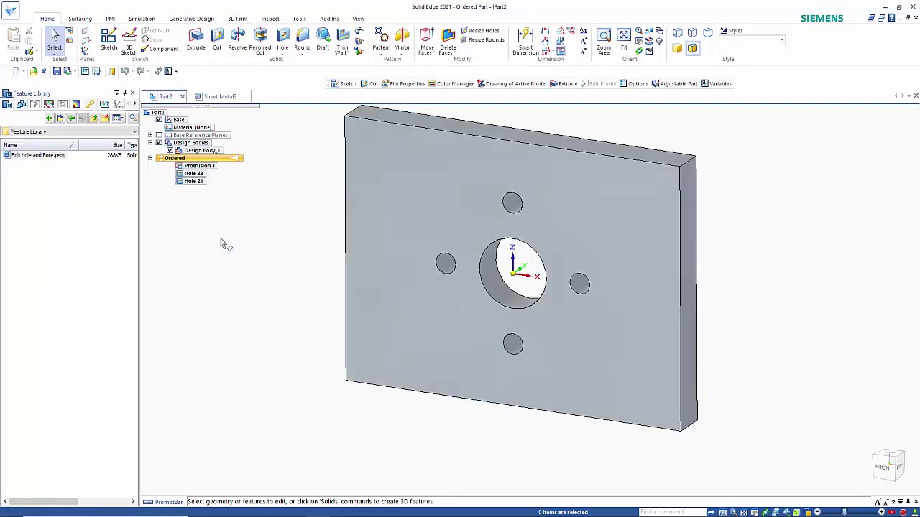
click(194, 177)
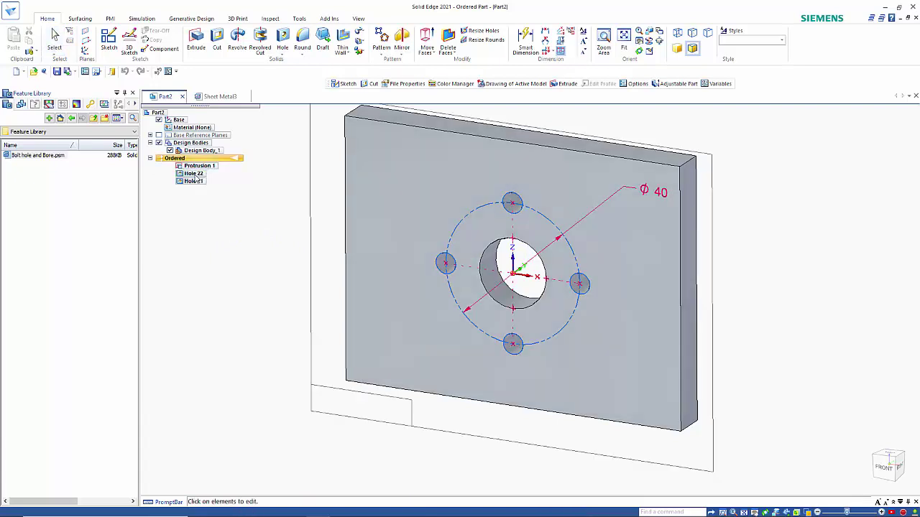
click(194, 176)
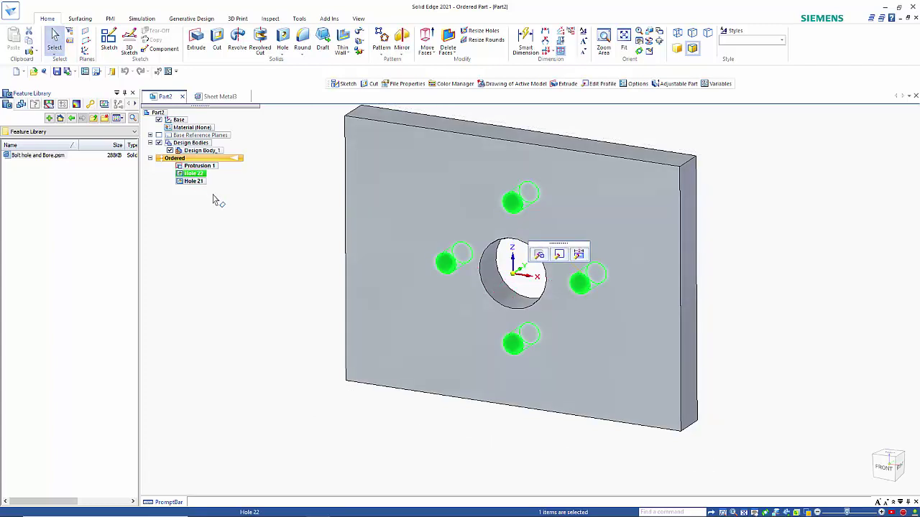
click(213, 201)
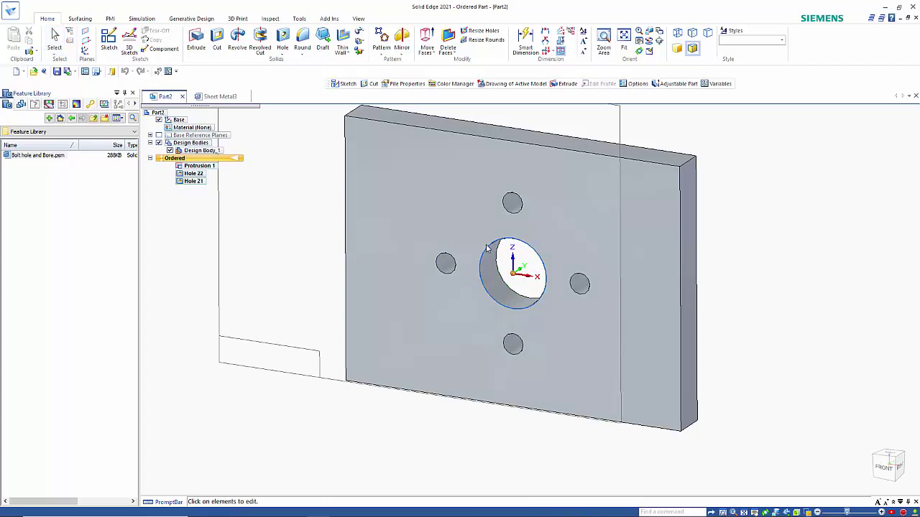
key(Escape)
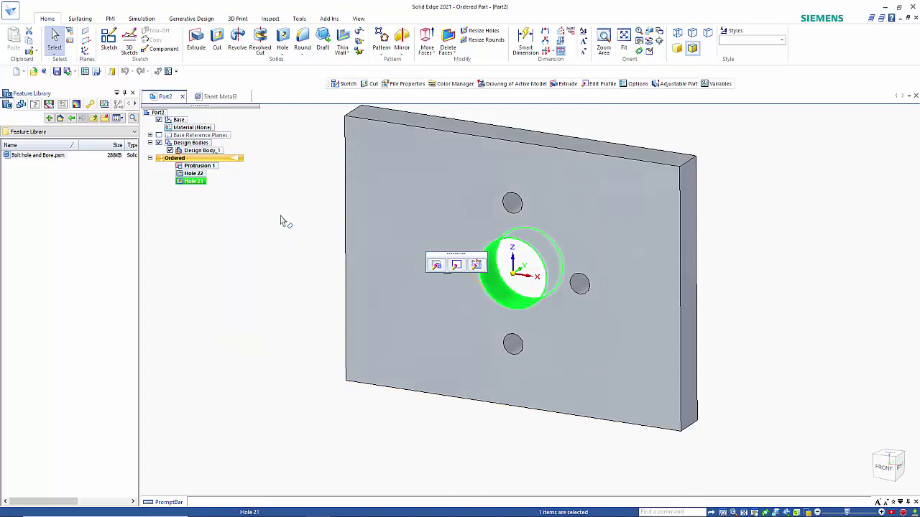
Copy the four-hole bolt pattern and the central bore together into the Feature Library, keeping the suggested entry name FeatLib1
click(188, 175)
ctrl+click(192, 182)
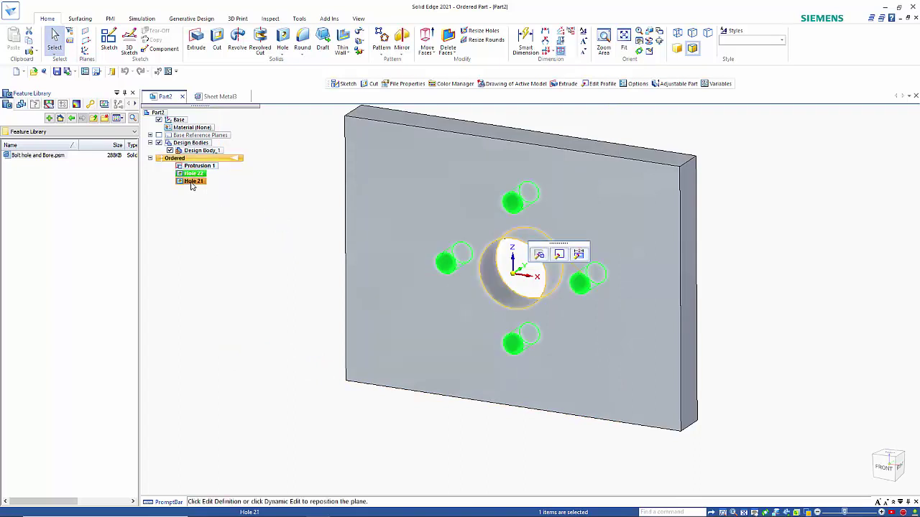
right_click(192, 185)
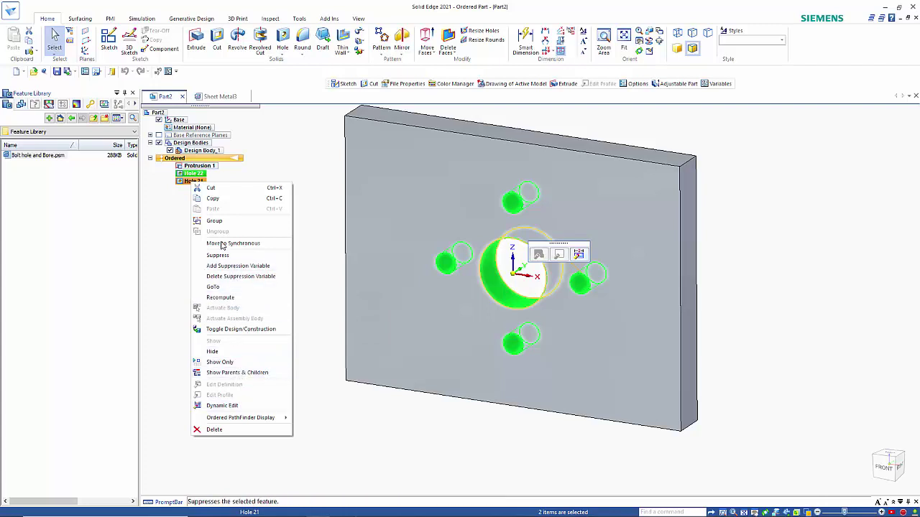
click(212, 198)
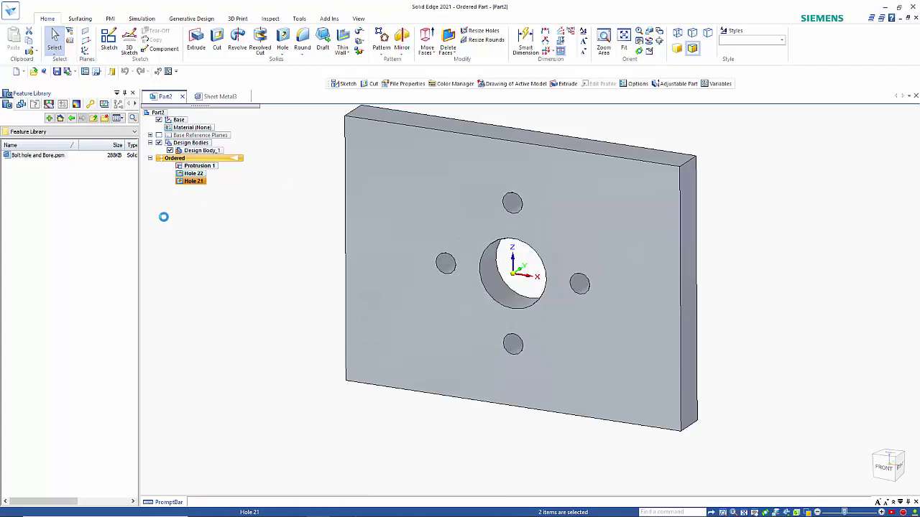
right_click(104, 215)
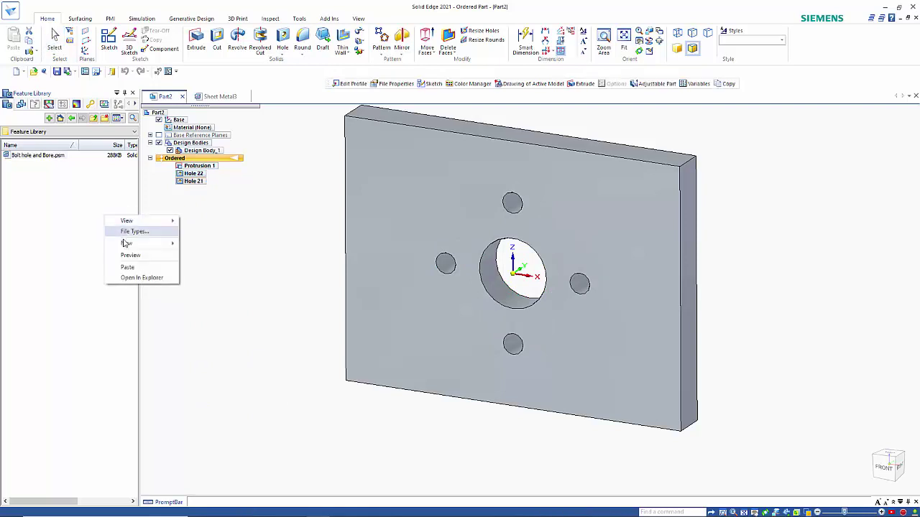
click(134, 266)
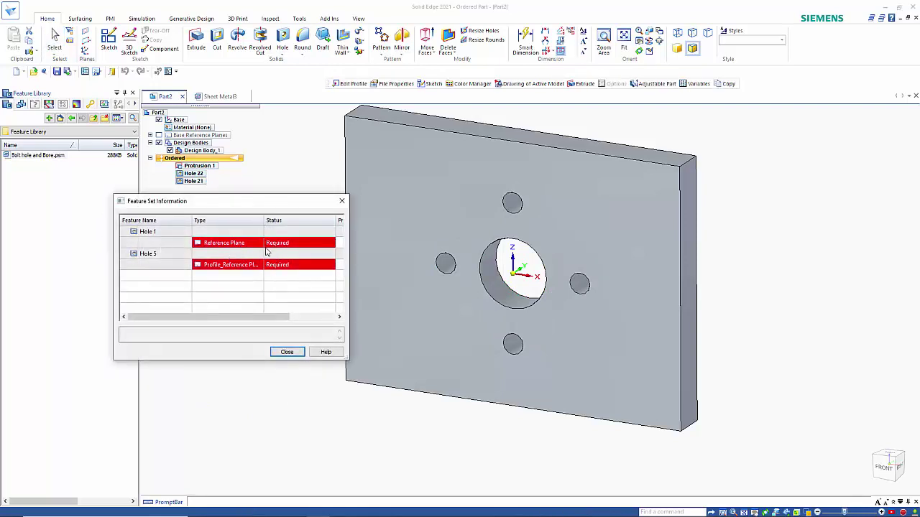
click(286, 353)
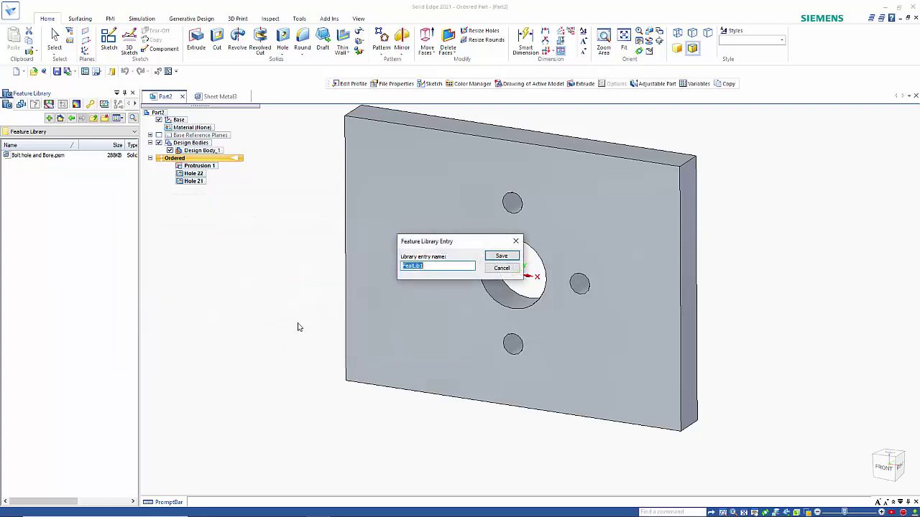
click(501, 256)
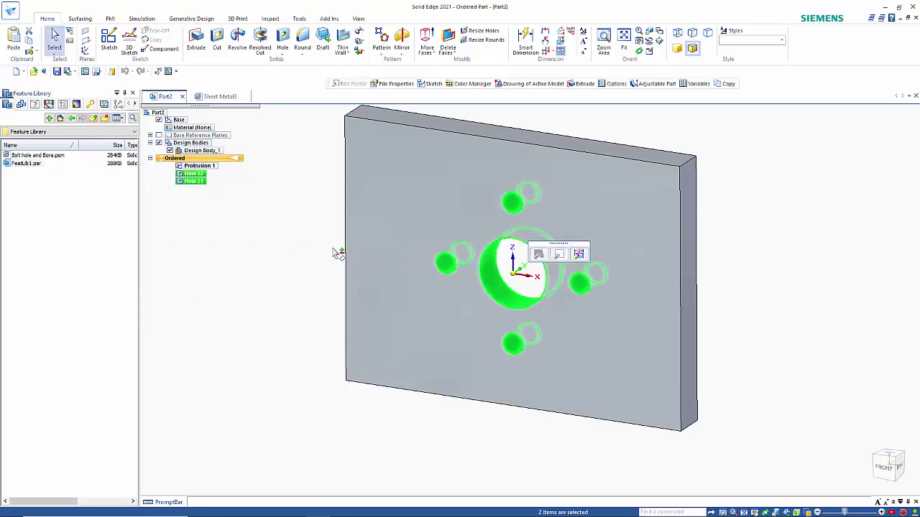
Place the FeatLib1 bolt holes and bore on the front face of the Sheet Metal3 plate near its centre, and end the placement
click(215, 98)
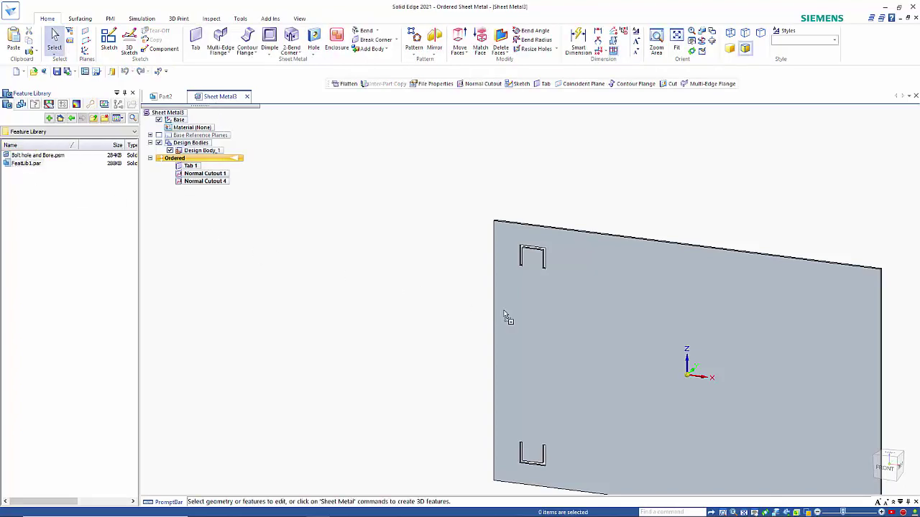
drag(632, 350, 605, 339)
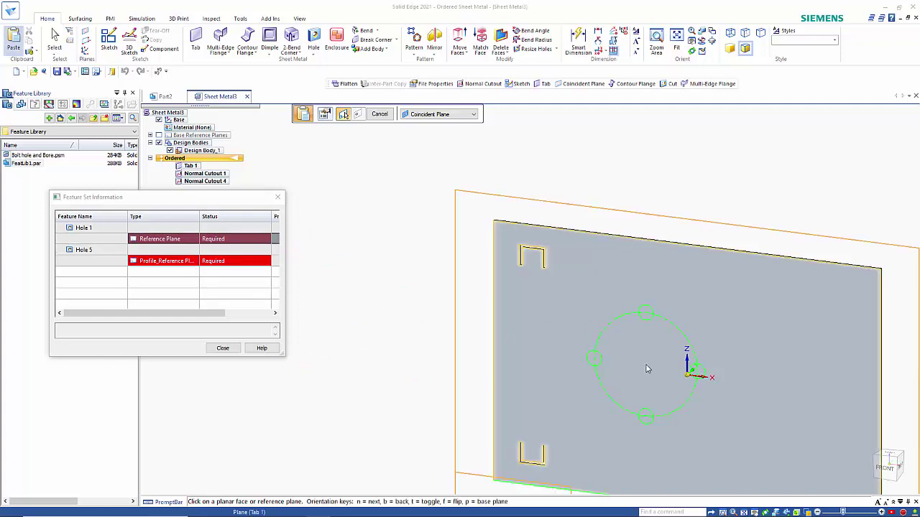
click(668, 378)
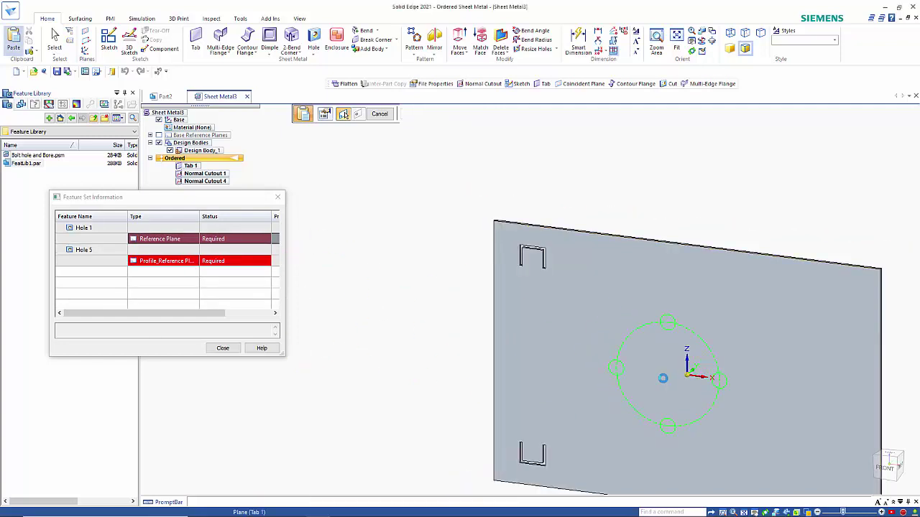
click(668, 379)
click(277, 199)
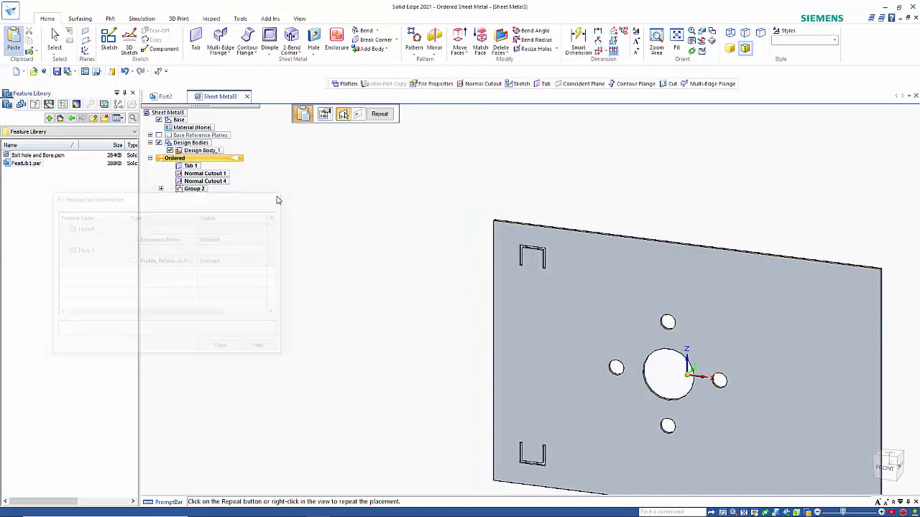
click(161, 189)
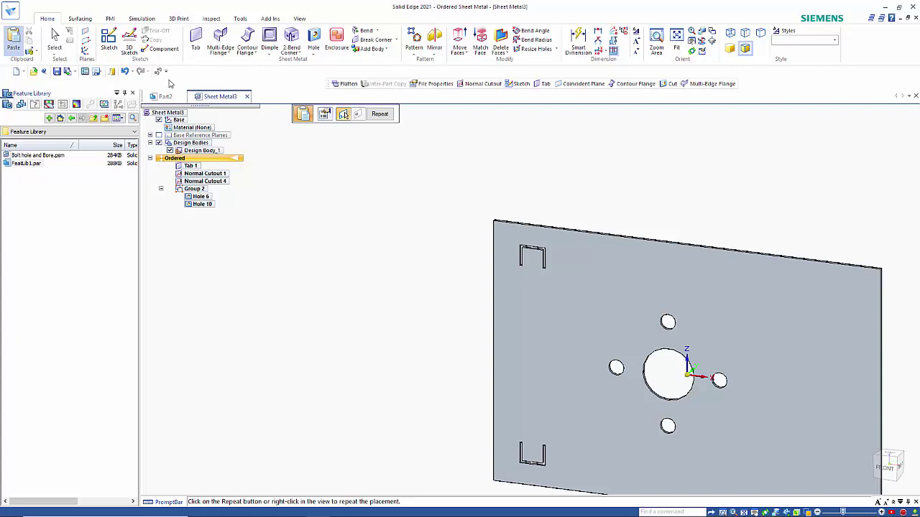
click(54, 40)
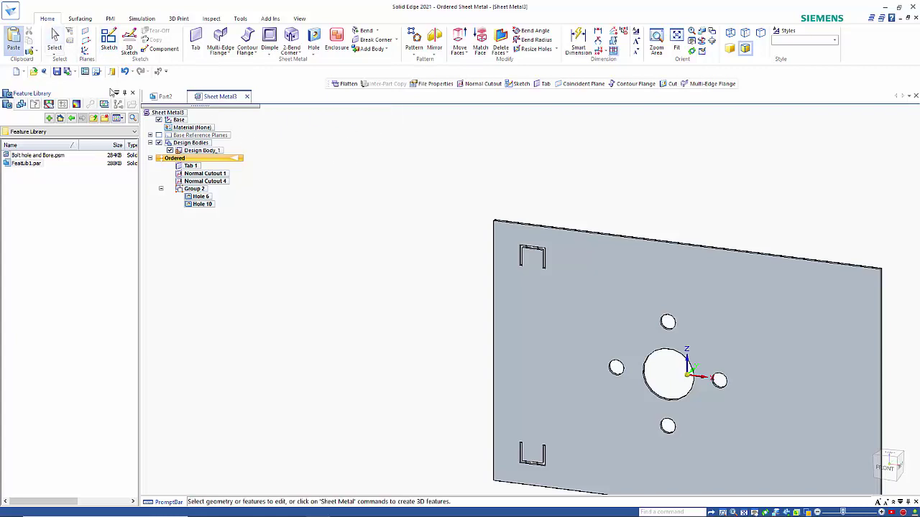
Edit the placed bolt hole profile, connect its 40 mm circle's centre to the origin, and finish the hole feature
click(201, 197)
click(697, 353)
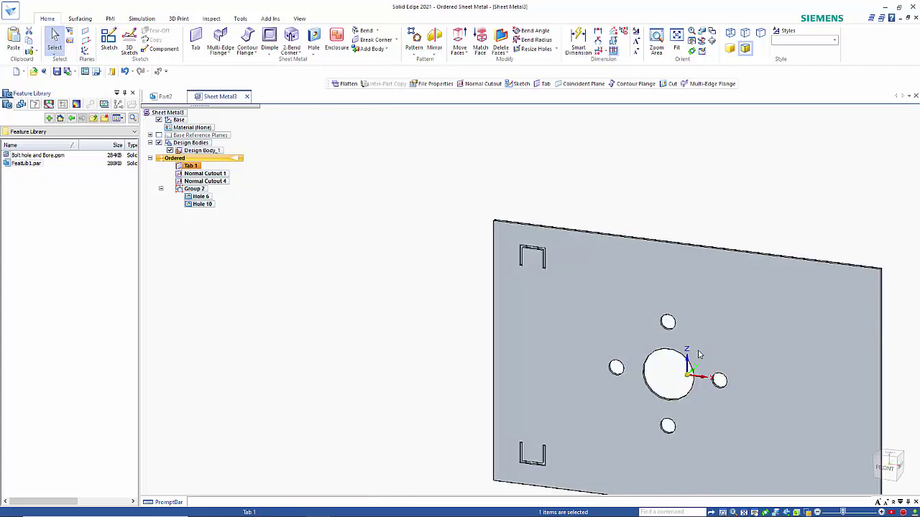
double_click(697, 353)
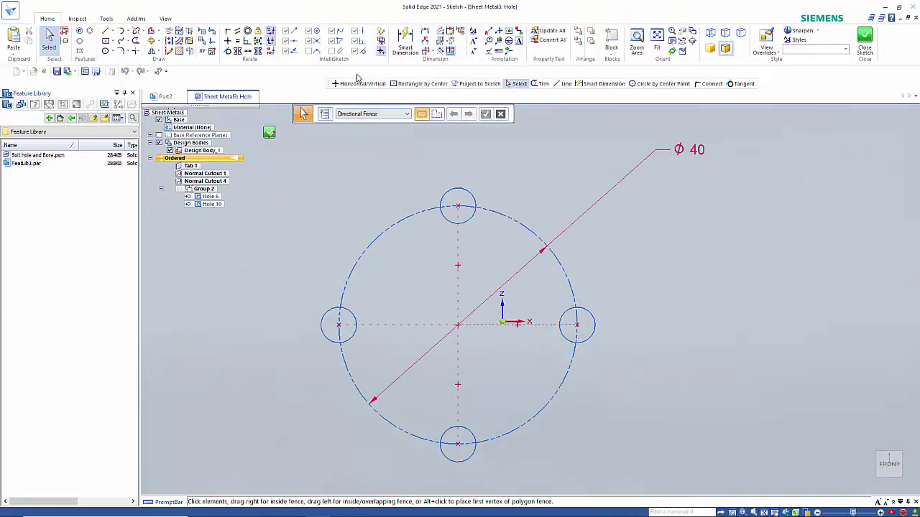
click(227, 31)
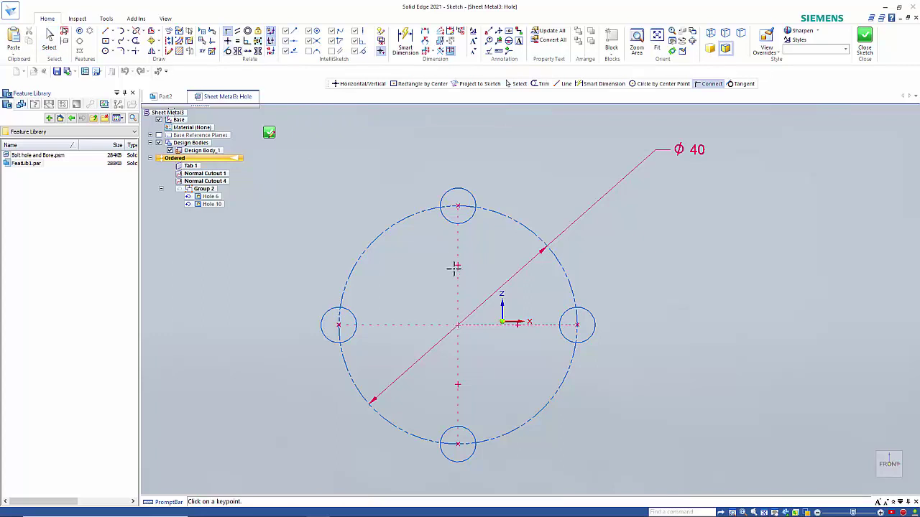
click(458, 325)
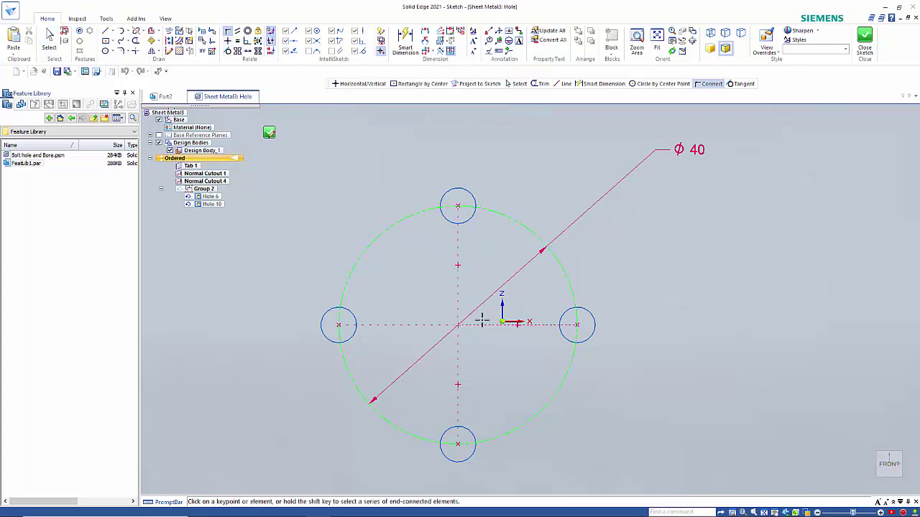
click(501, 321)
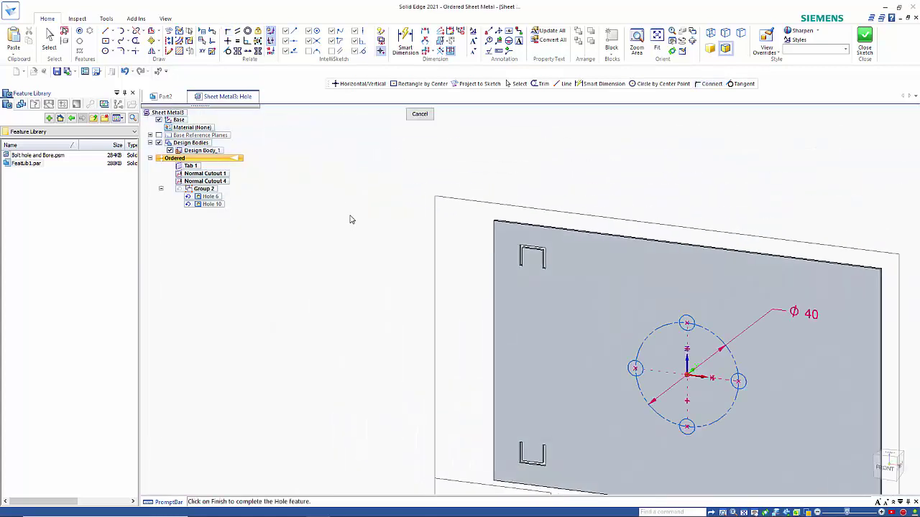
right_click(344, 224)
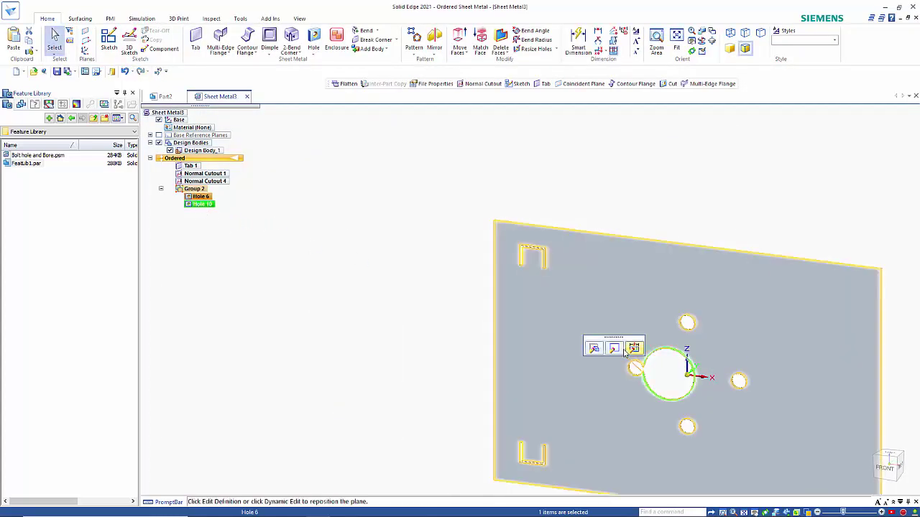
Edit the placed central bore's profile, connect its circle centre to the origin, finish the hole feature, and clear the selection
click(602, 358)
double_click(602, 357)
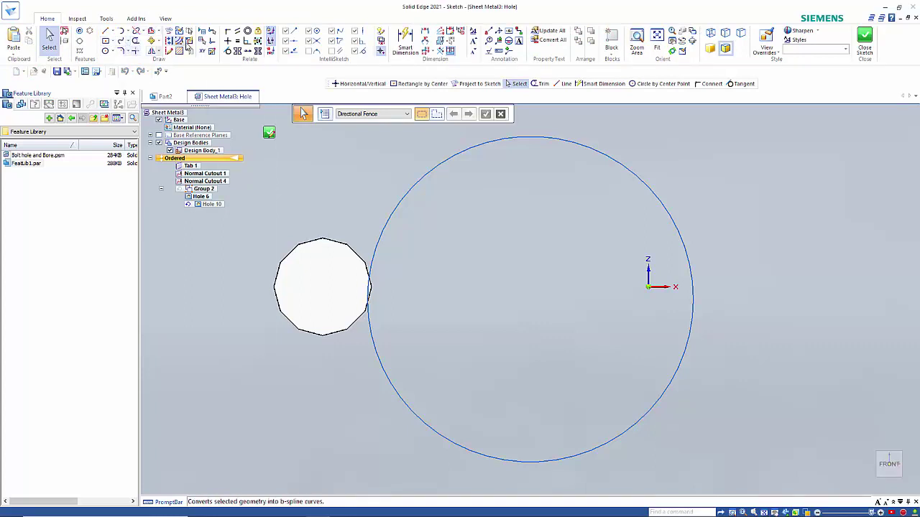
click(227, 31)
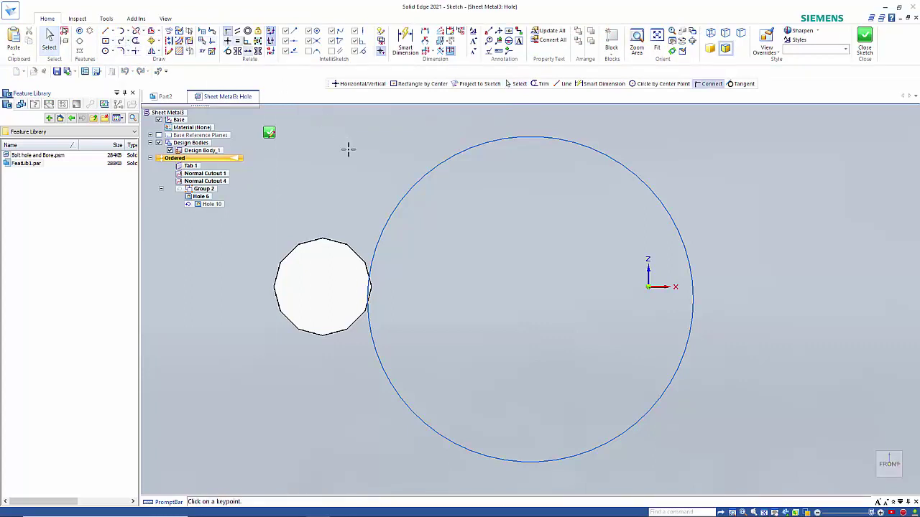
click(530, 299)
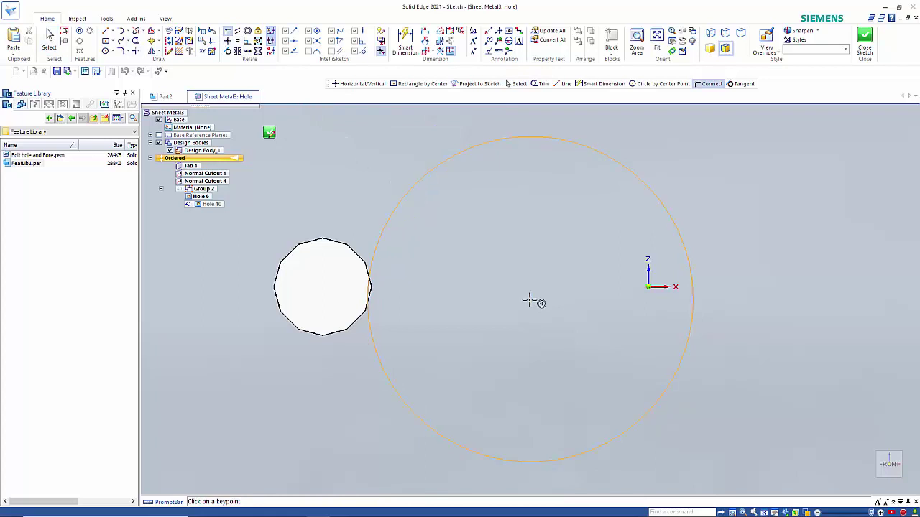
click(648, 287)
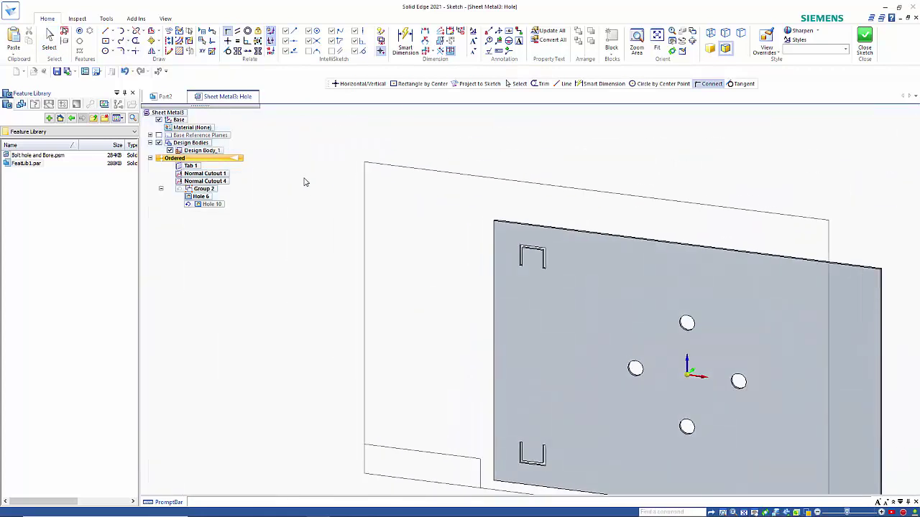
right_click(285, 215)
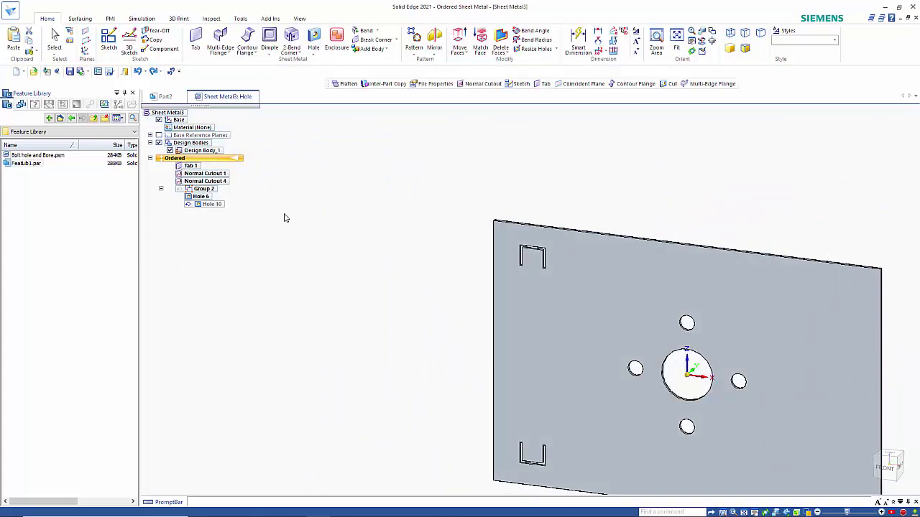
scroll(310, 224, down, 2)
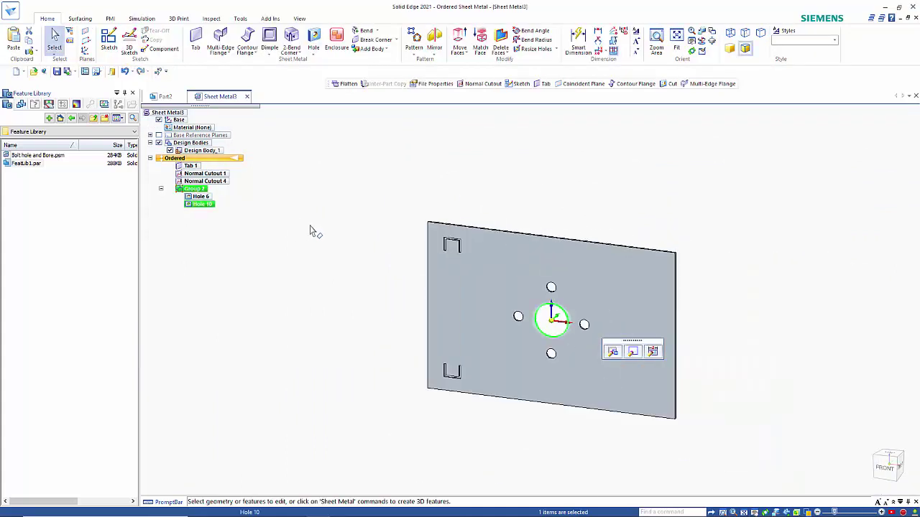
click(334, 279)
middle_drag(343, 281, 340, 295)
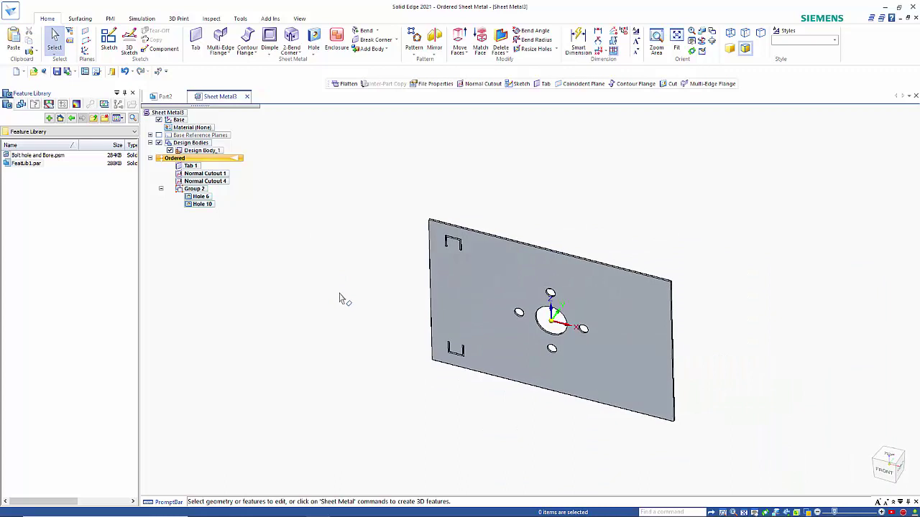